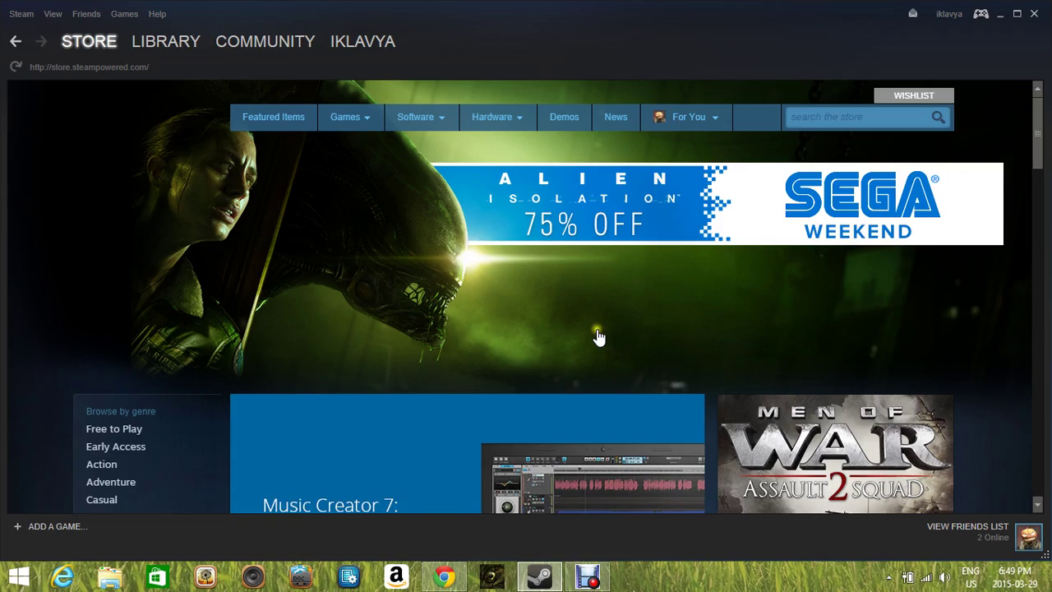
pyautogui.click(1000, 14)
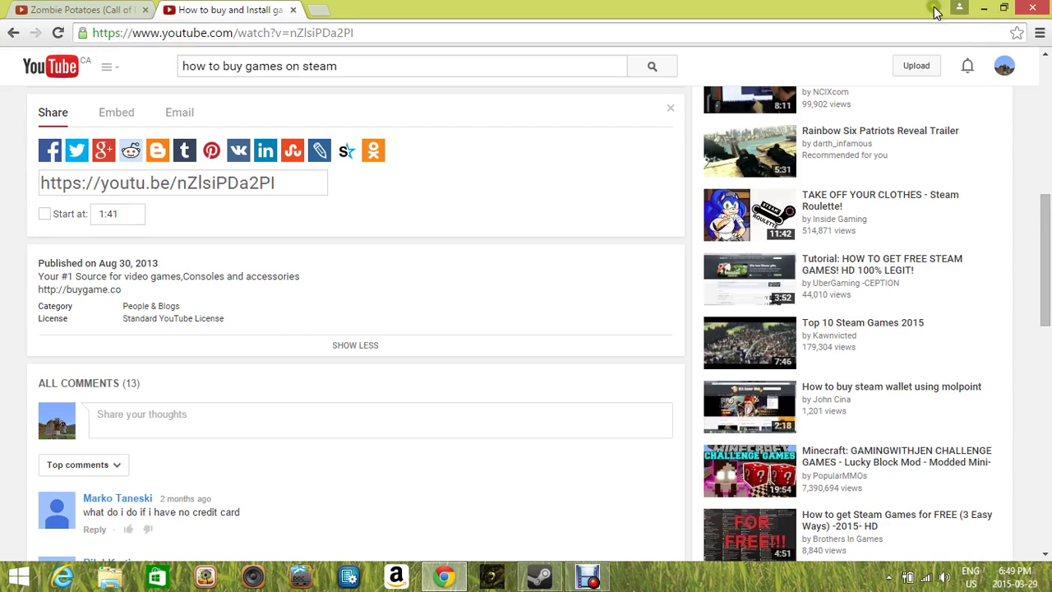
pyautogui.click(986, 10)
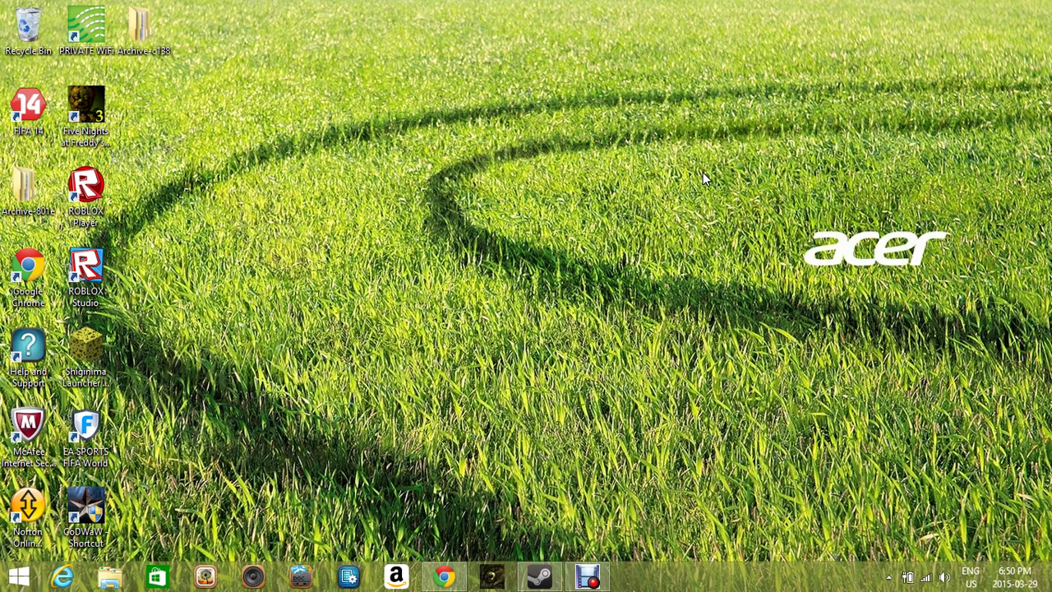
pyautogui.moveTo(703, 176); pyautogui.dragTo(498, 283)
pyautogui.moveTo(407, 310); pyautogui.dragTo(624, 121)
pyautogui.moveTo(548, 563)
pyautogui.click(548, 578)
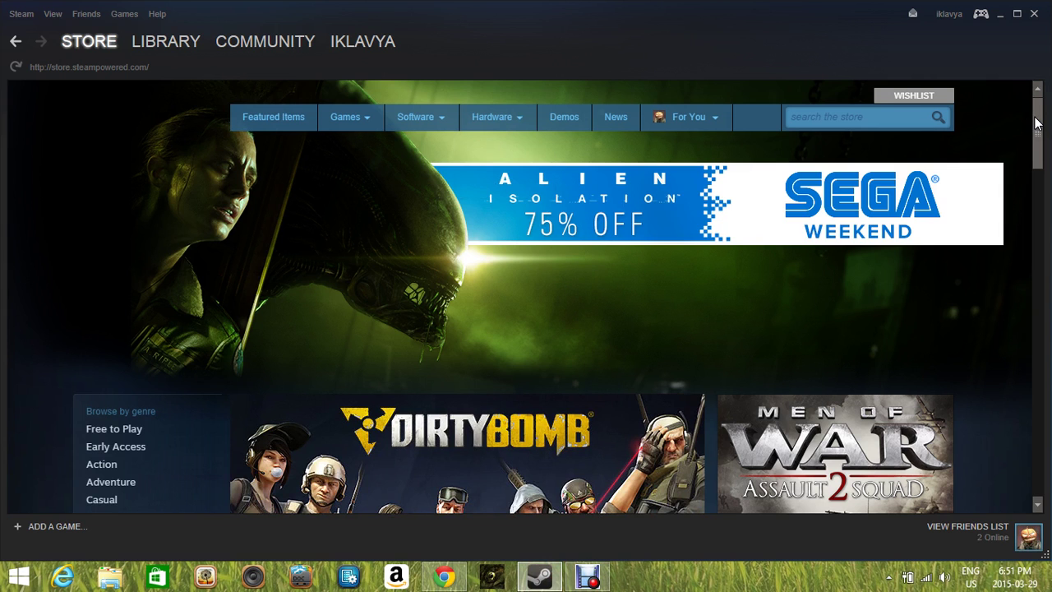
# Search the store for "call" and open the Call of Duty: Black Ops II result
pyautogui.moveTo(1036, 123)
pyautogui.mouseDown()
pyautogui.moveTo(1039, 271)
pyautogui.moveTo(1049, 185)
pyautogui.moveTo(1038, 111)
pyautogui.mouseUp()
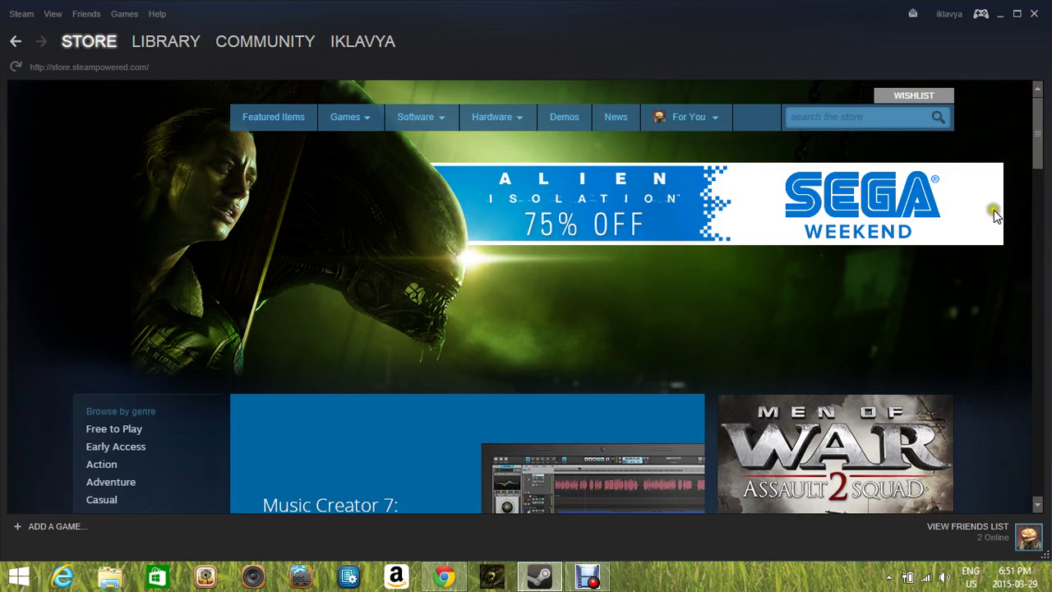
pyautogui.click(835, 115)
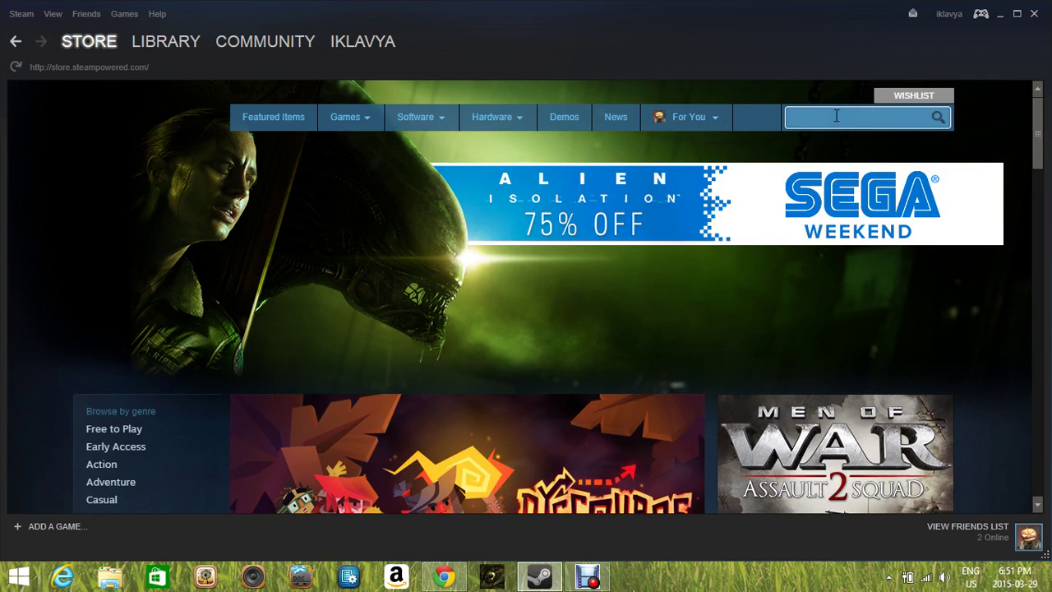
pyautogui.write('call')
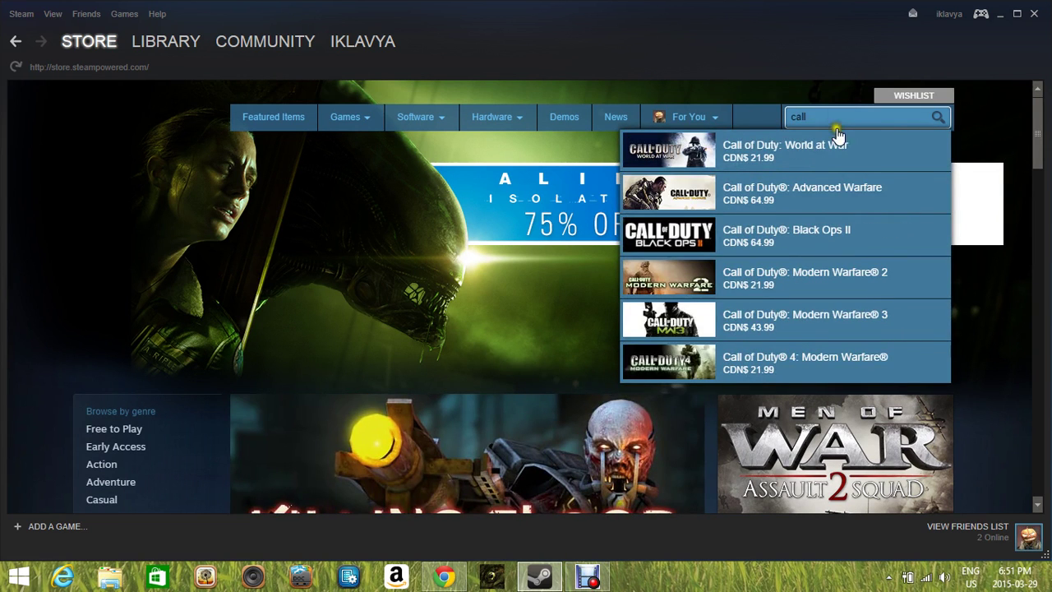
pyautogui.click(842, 237)
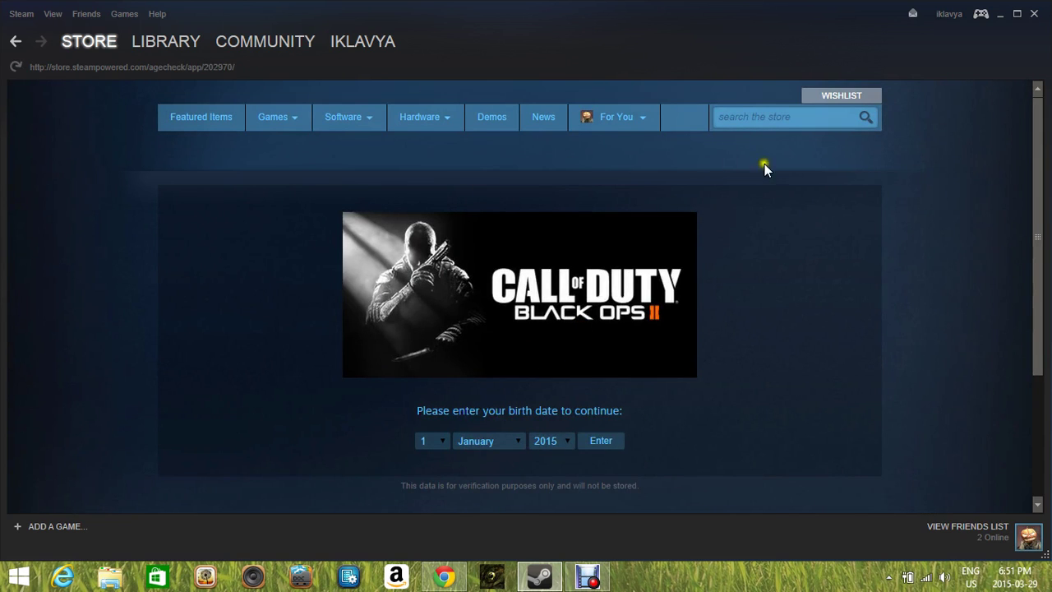
# Open the birth year choices in the age check, and switch to Debut to pause the screen recording
pyautogui.click(798, 124)
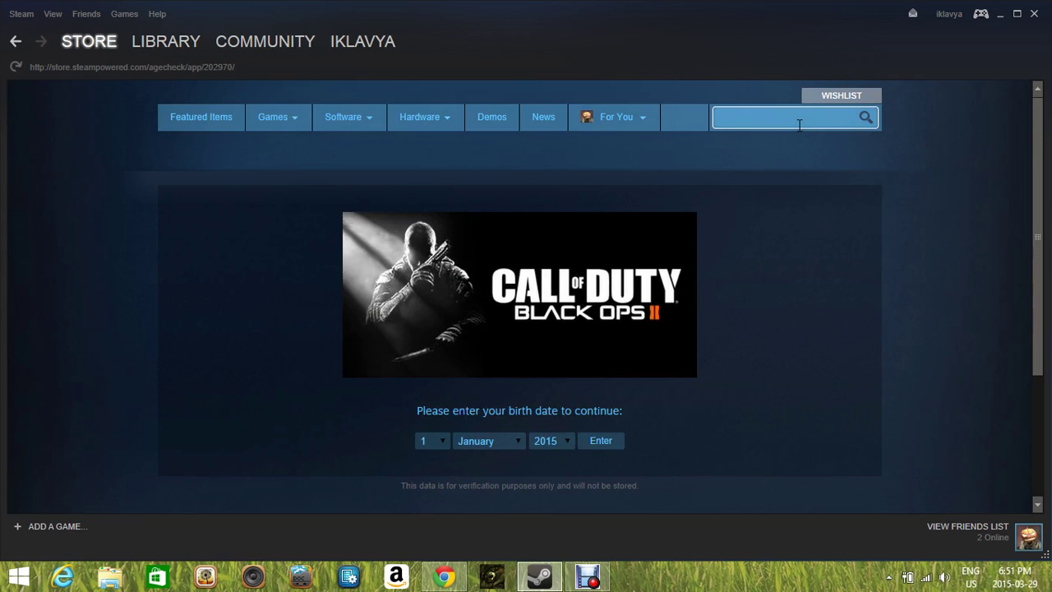
pyautogui.click(789, 175)
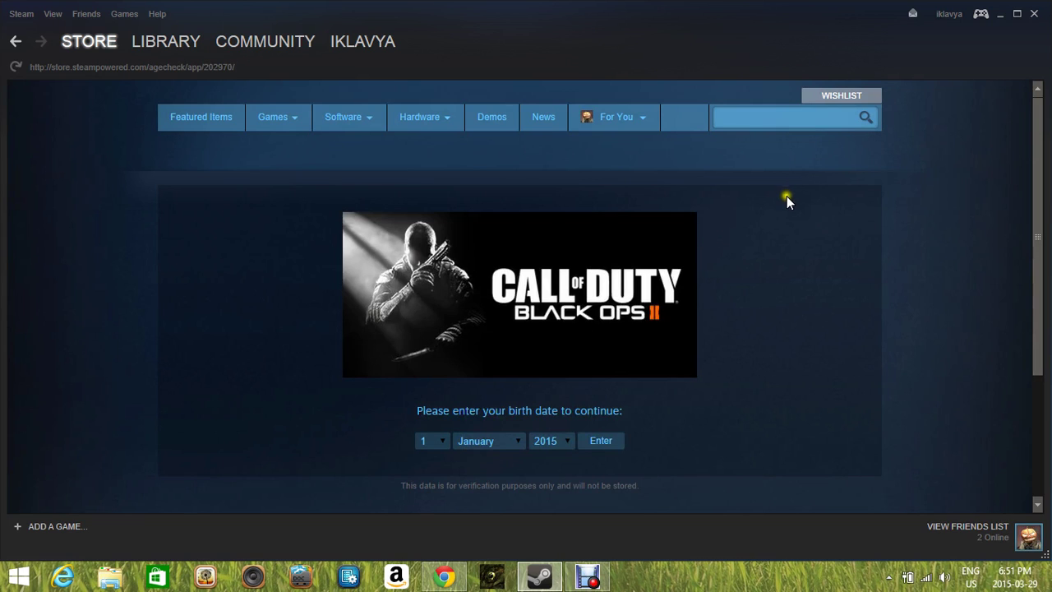
pyautogui.click(564, 442)
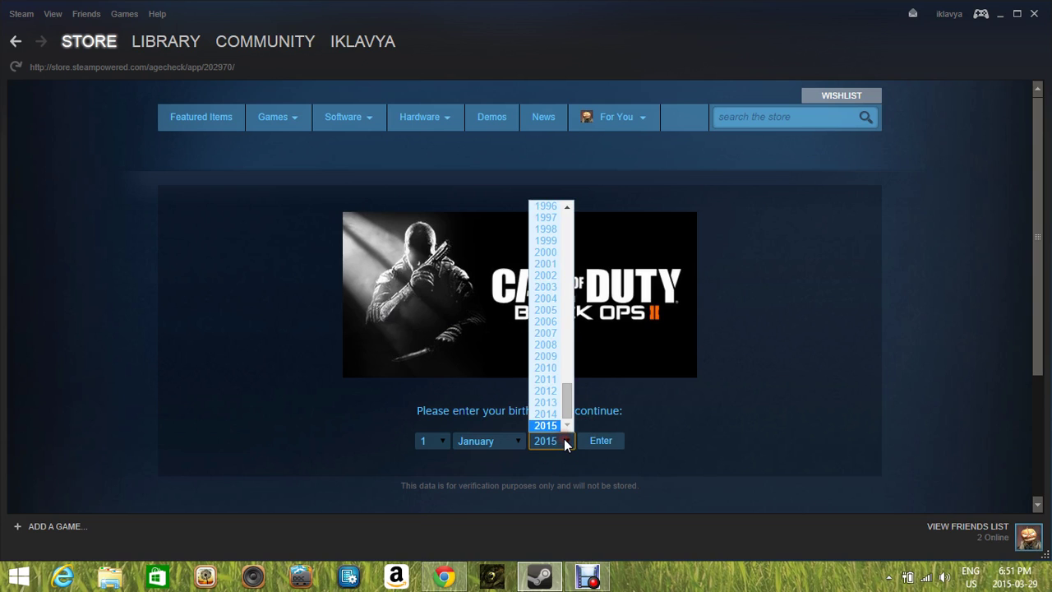
pyautogui.click(587, 581)
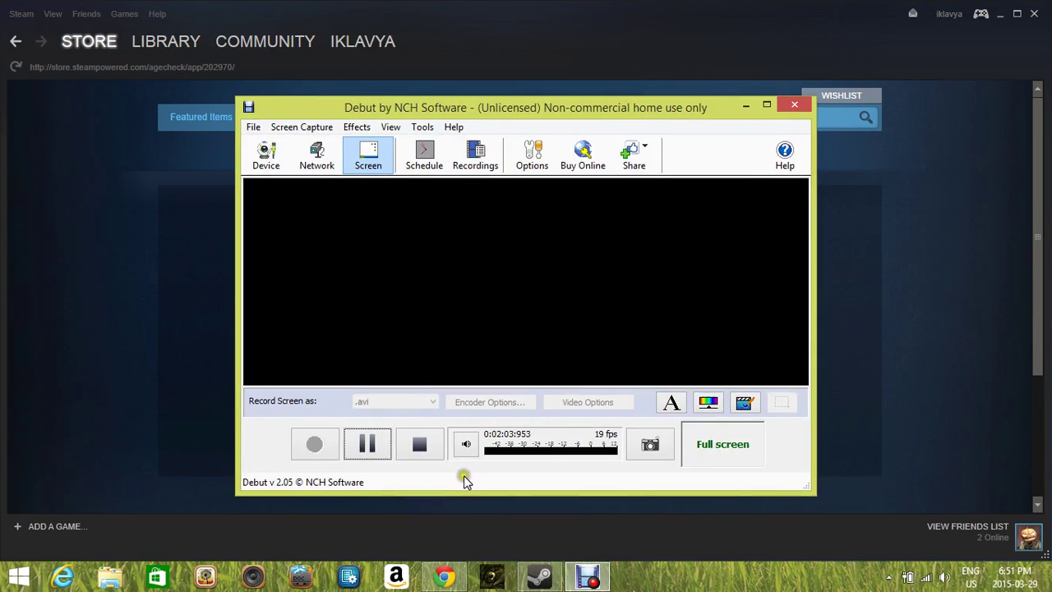
pyautogui.click(359, 442)
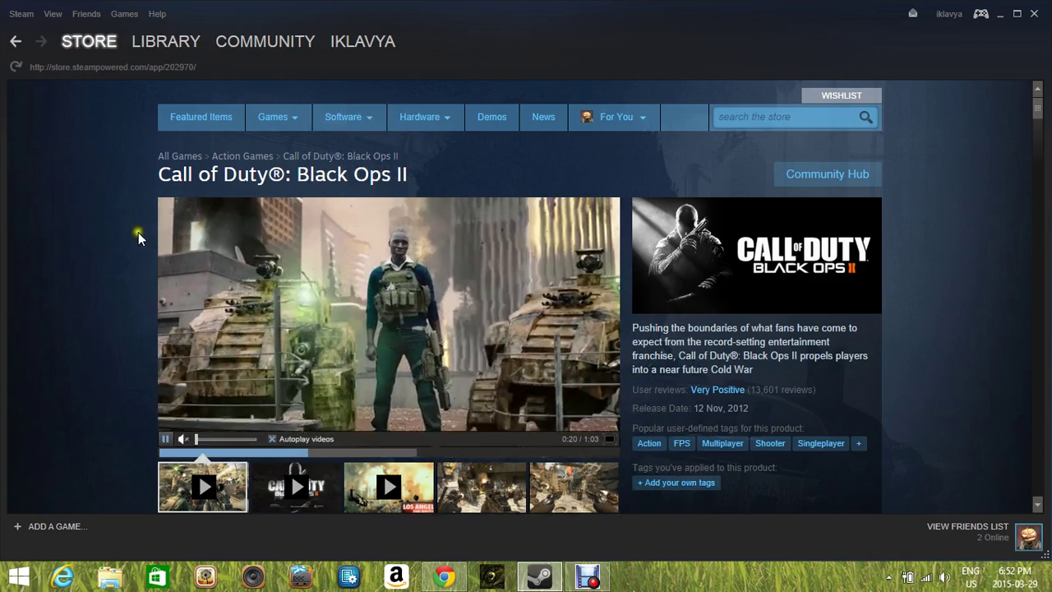
# Add the standard edition of Call of Duty: Black Ops II, priced CDN$ 64.99, to the shopping cart
pyautogui.scroll(-1, 128, 243)
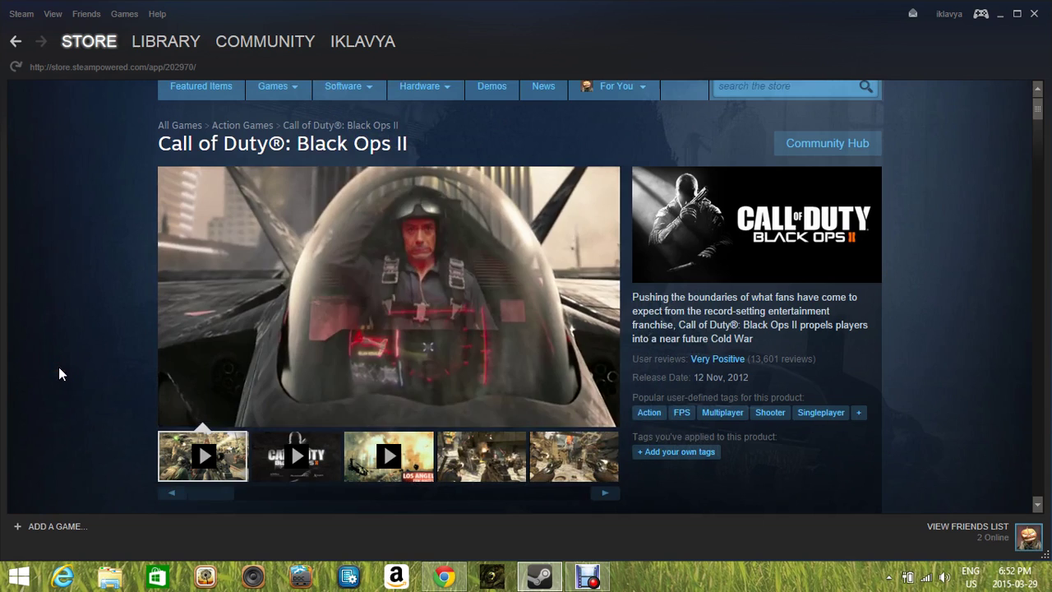
pyautogui.scroll(-1, 58, 367)
pyautogui.scroll(-2, 58, 367)
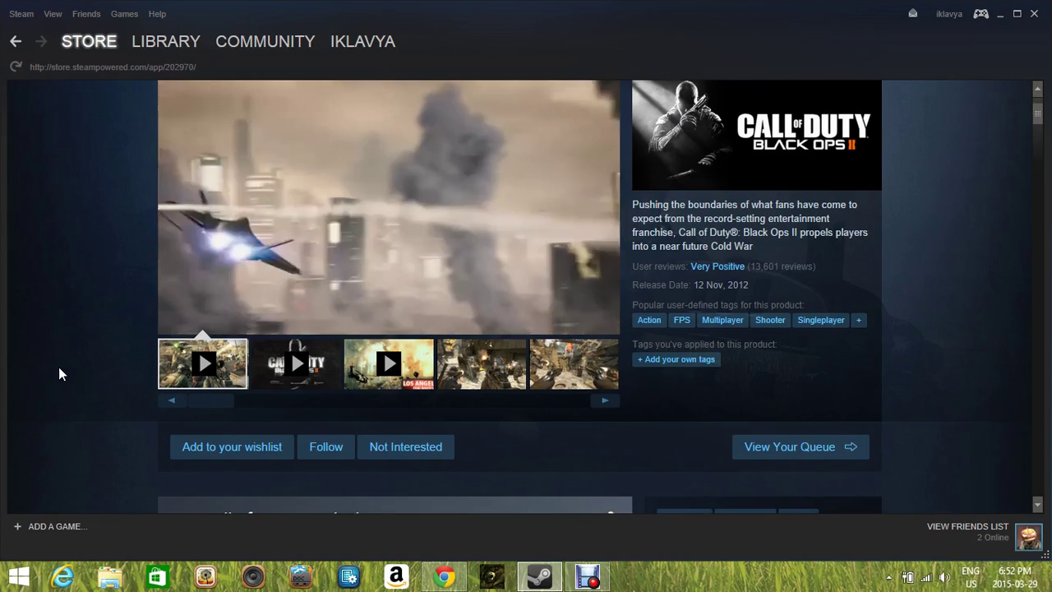
pyautogui.scroll(-1, 58, 366)
pyautogui.scroll(-4, 59, 367)
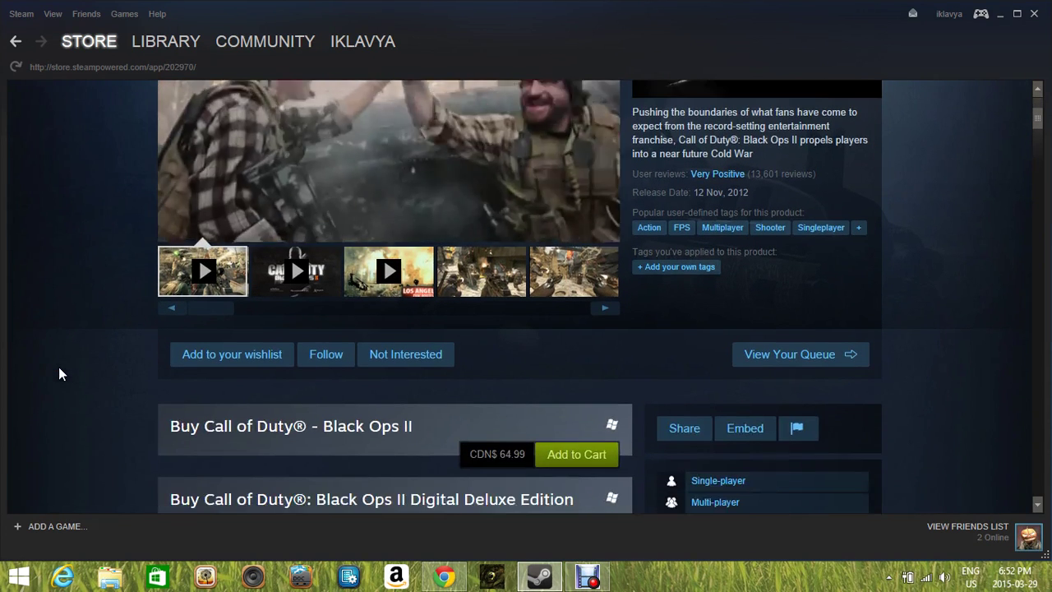
pyautogui.scroll(-1, 58, 368)
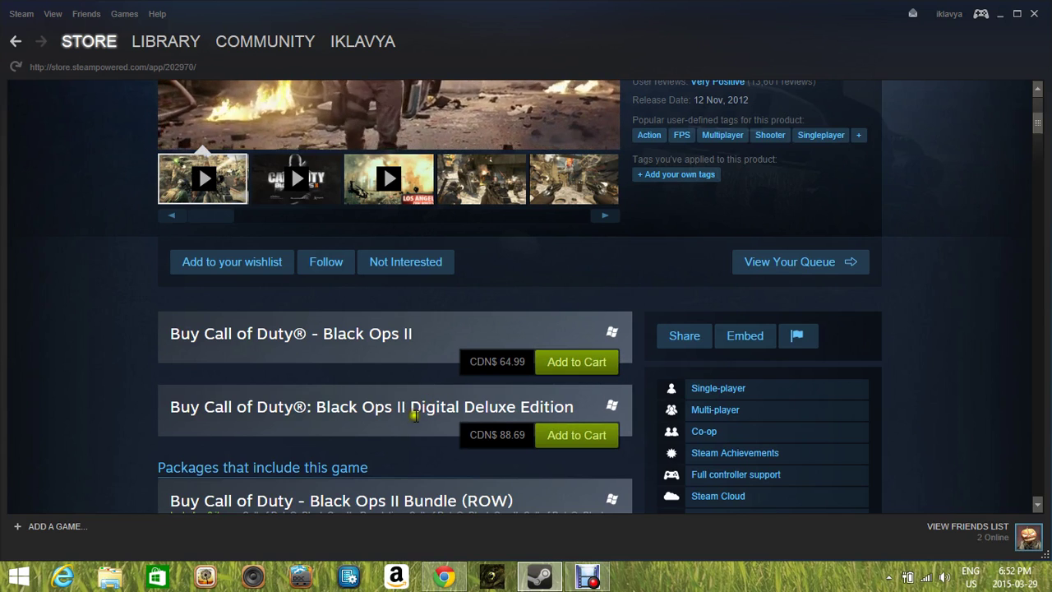
pyautogui.scroll(-3, 398, 450)
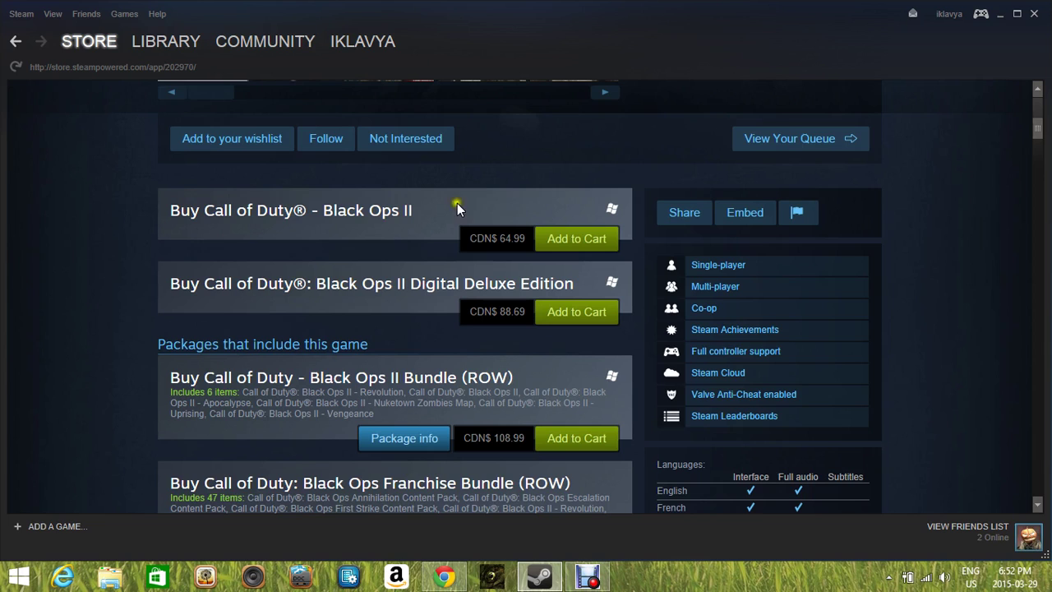
pyautogui.scroll(2, 517, 194)
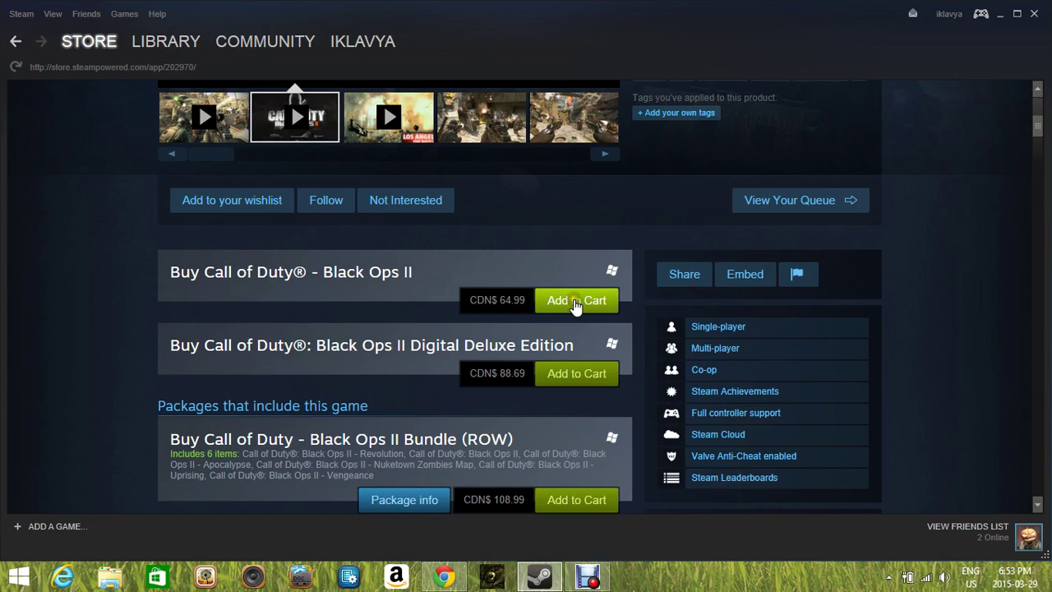
pyautogui.click(576, 302)
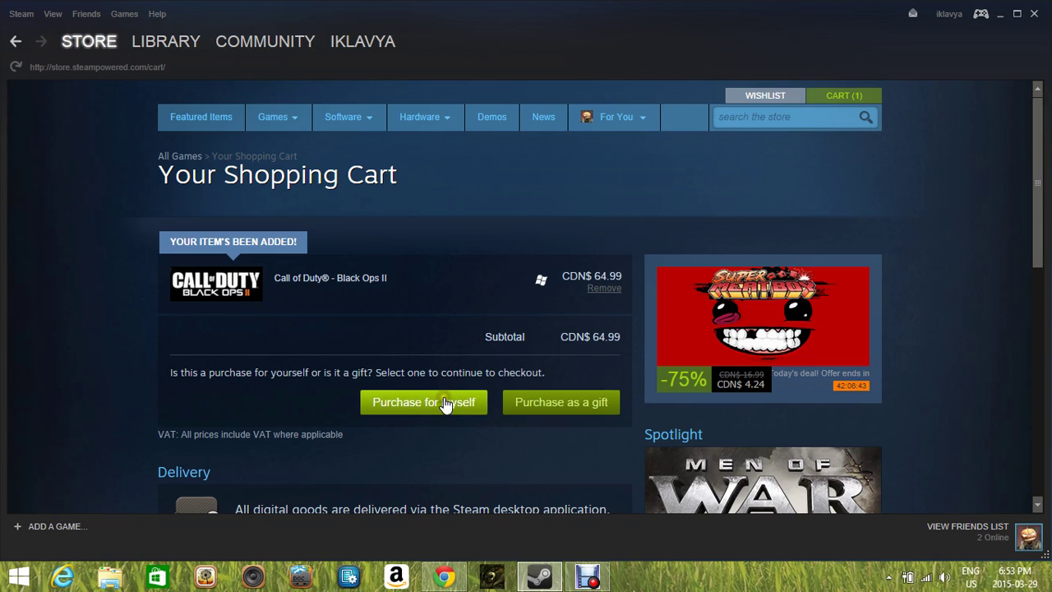
# Continue from the shopping cart to checkout, choosing to purchase the game for yourself
pyautogui.click(441, 360)
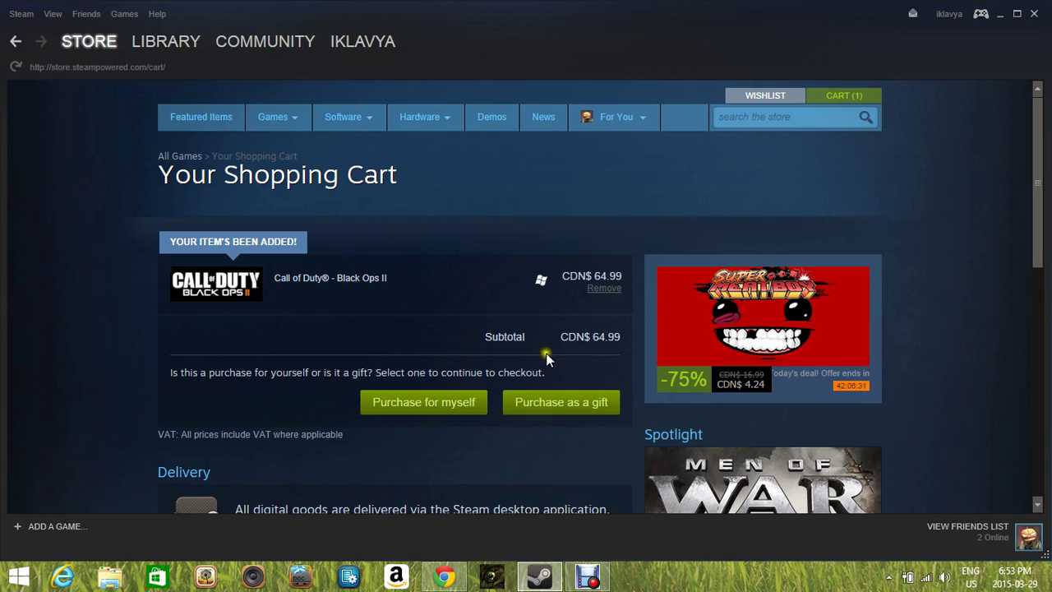
pyautogui.click(531, 288)
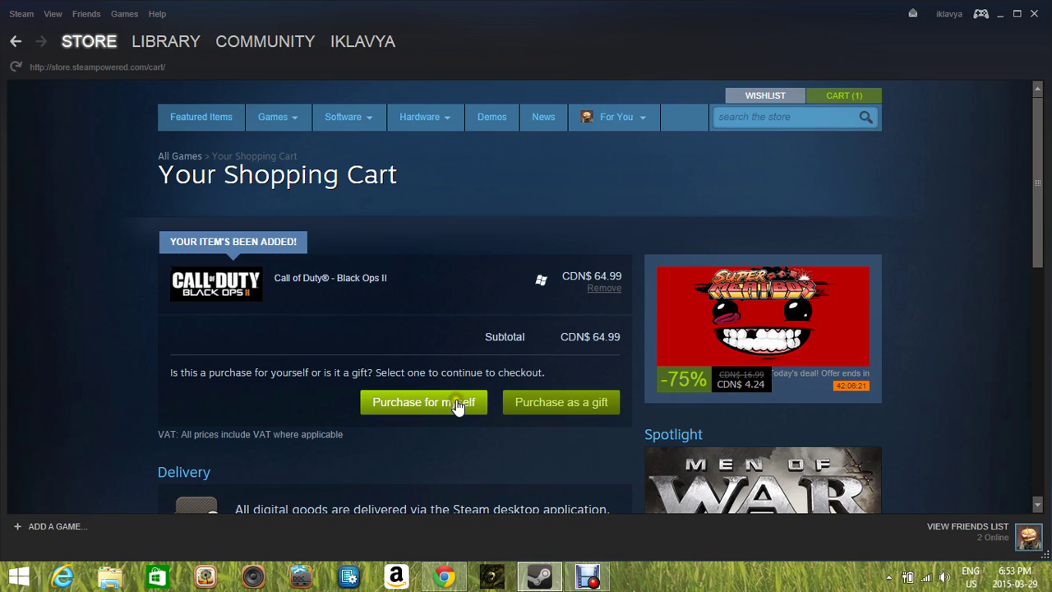
pyautogui.click(432, 406)
pyautogui.click(434, 409)
pyautogui.click(434, 411)
pyautogui.click(416, 409)
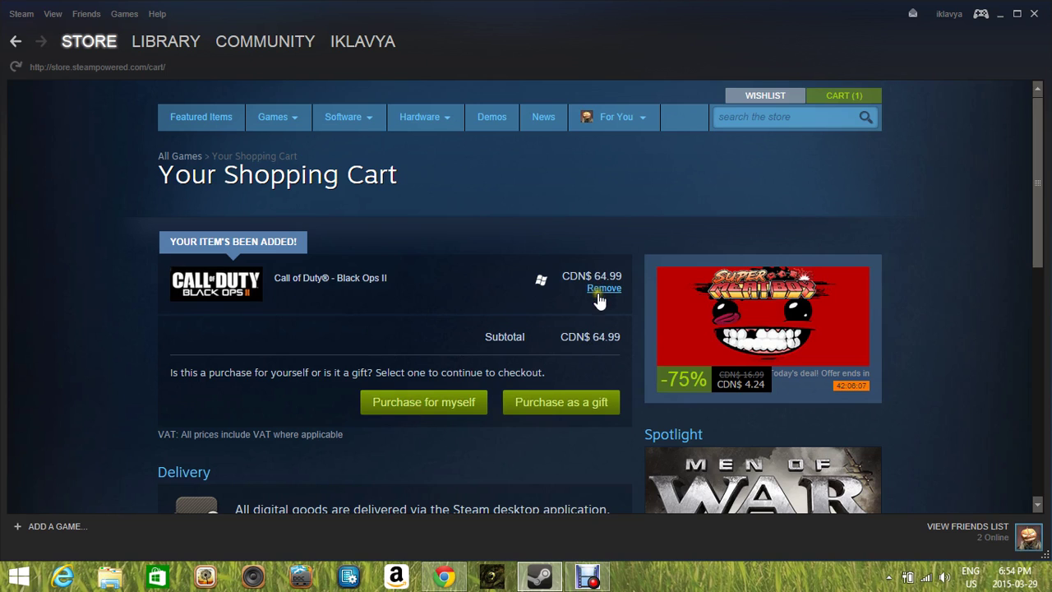
pyautogui.click(481, 404)
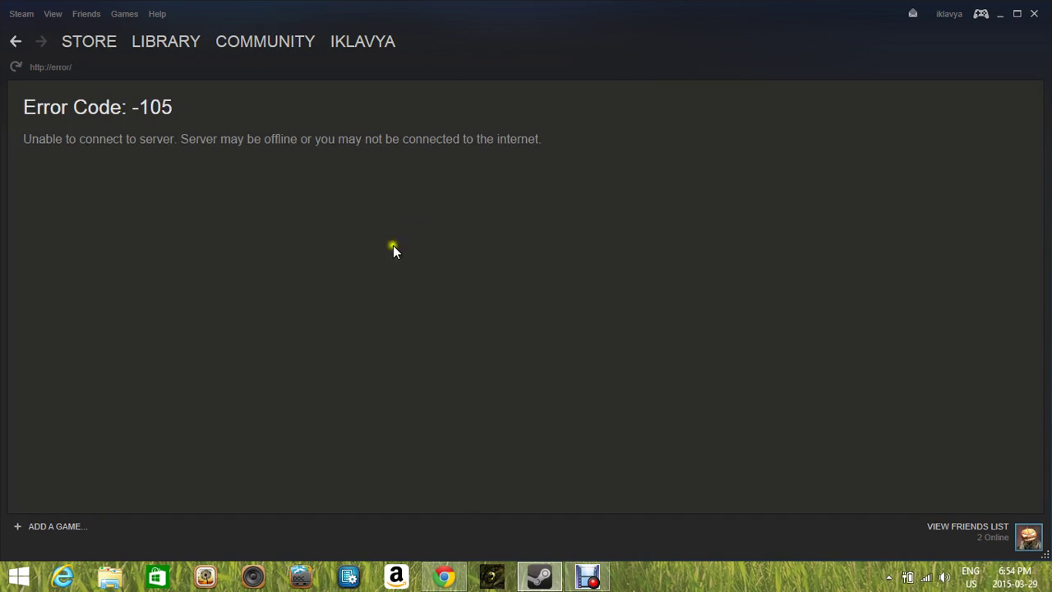
# Switch to Debut and pause the running screen recording
pyautogui.moveTo(926, 579)
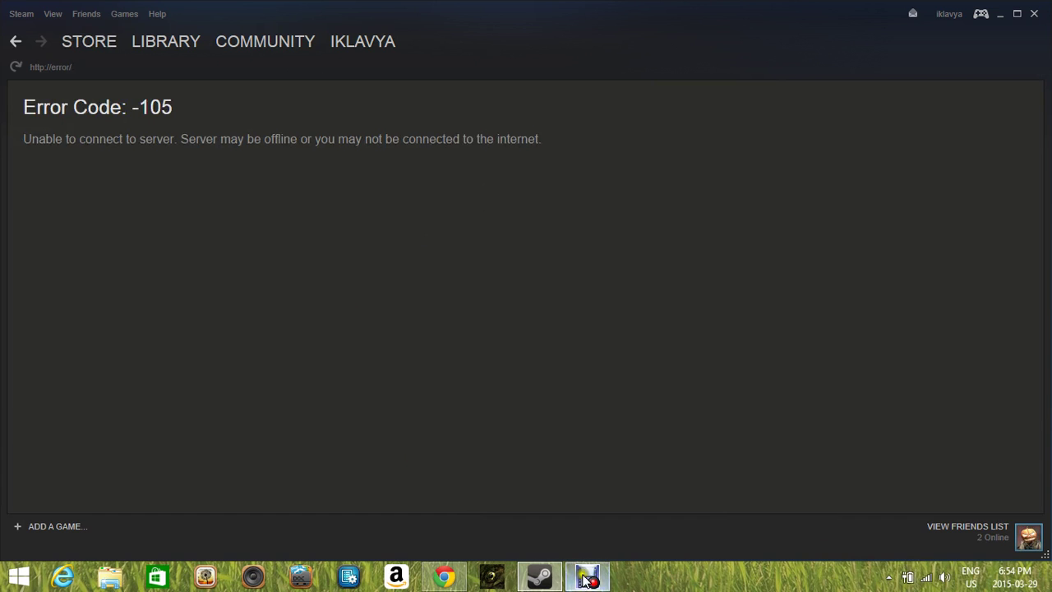
pyautogui.click(599, 582)
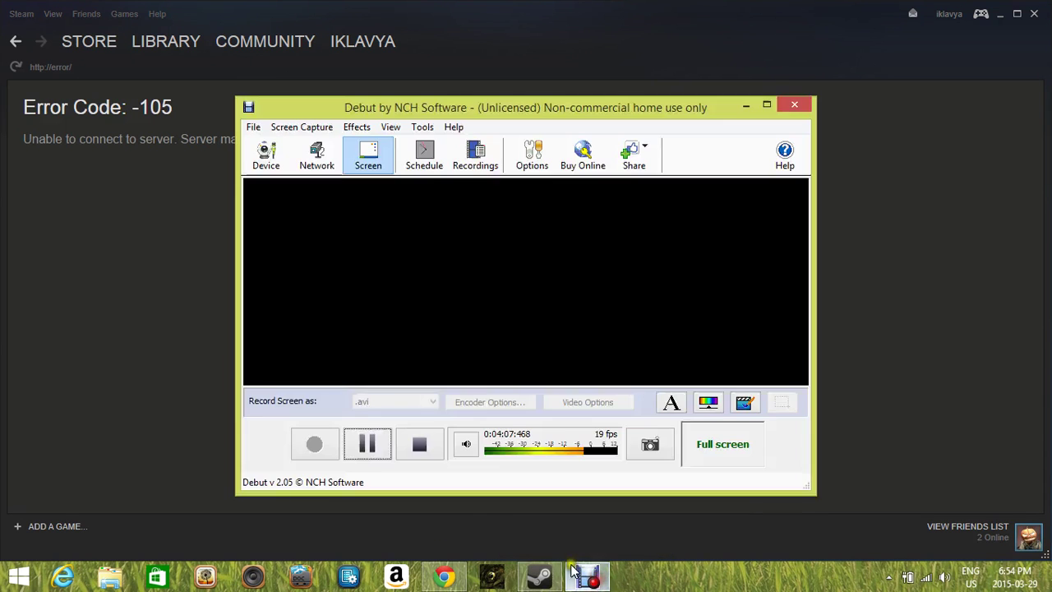
pyautogui.click(364, 448)
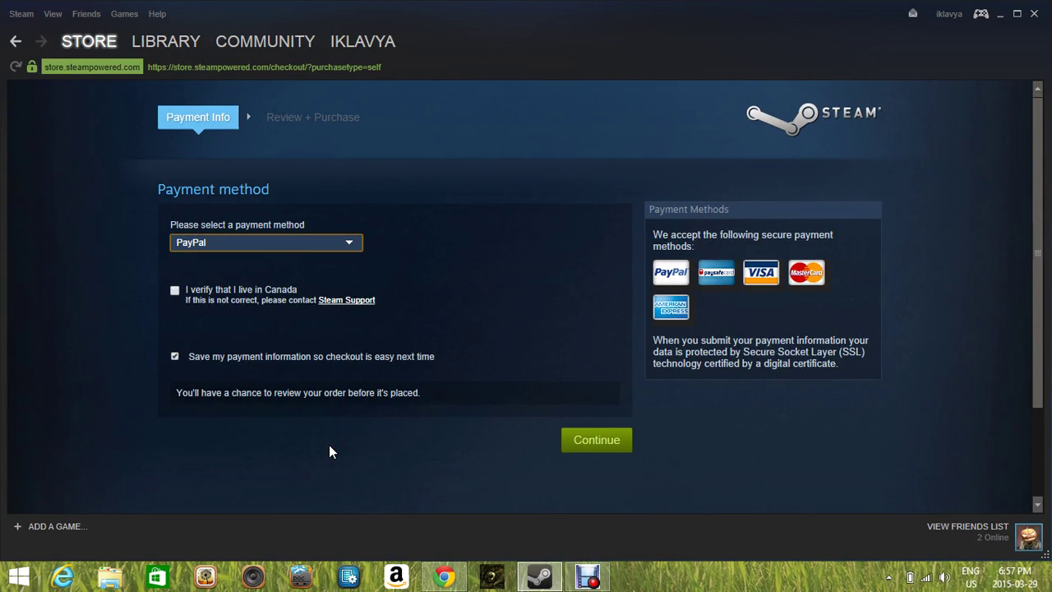
# Turn off saving the payment information for next time and select Visa as the payment method
pyautogui.click(180, 353)
pyautogui.click(176, 356)
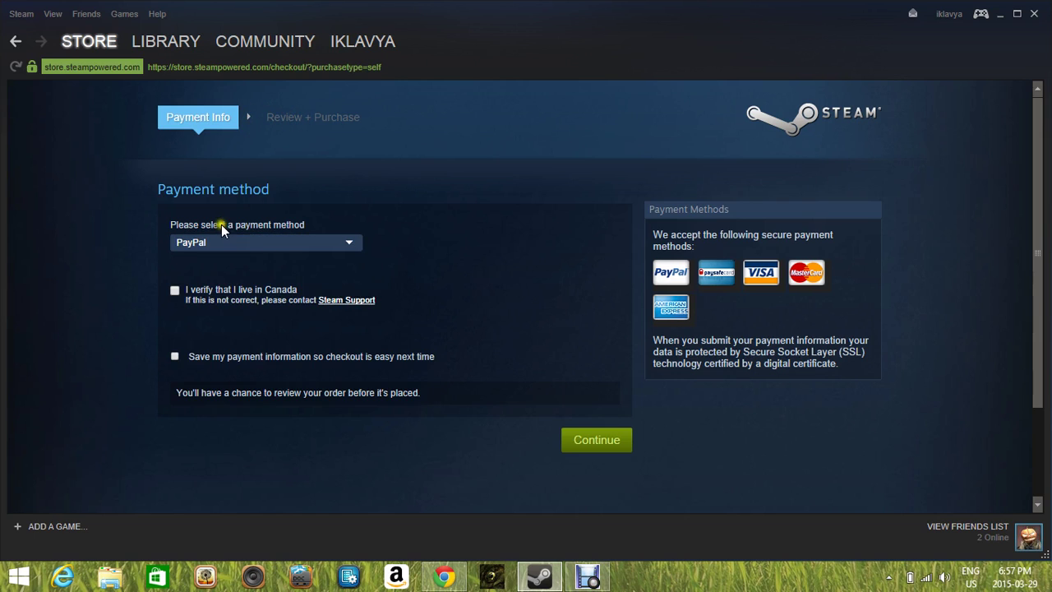
pyautogui.click(292, 245)
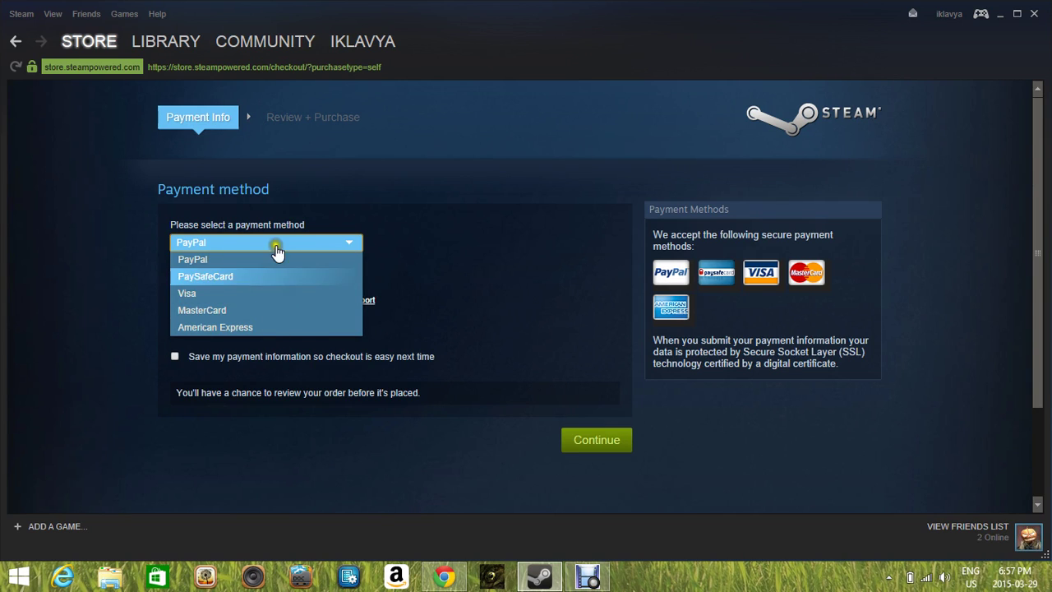
pyautogui.click(272, 296)
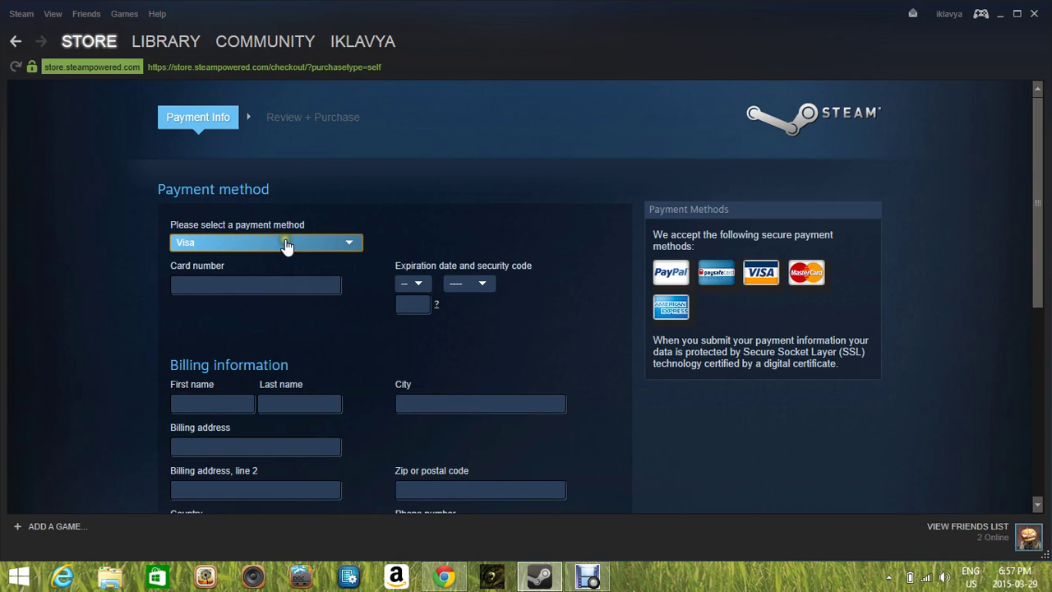
pyautogui.click(287, 242)
pyautogui.click(281, 294)
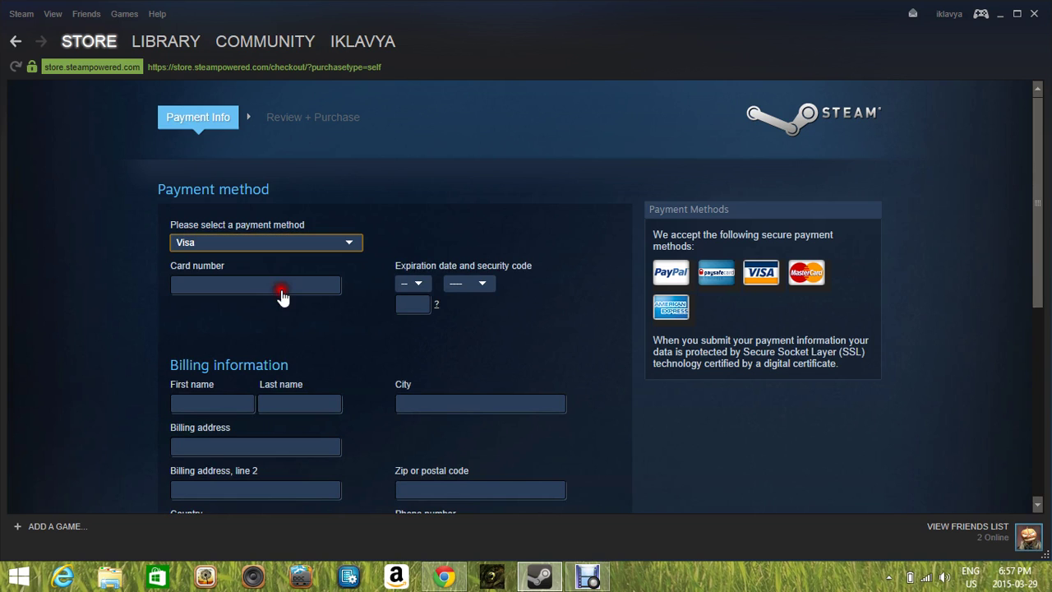
# Look through the card and billing information fields of the Visa payment form down to its end
pyautogui.scroll(-3, 104, 292)
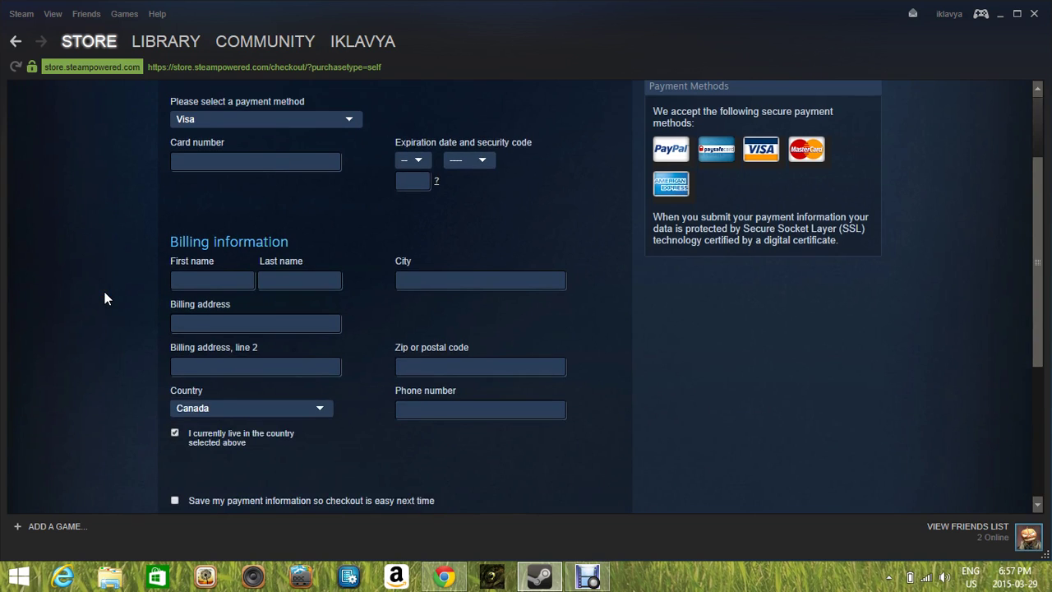
pyautogui.scroll(1, 105, 299)
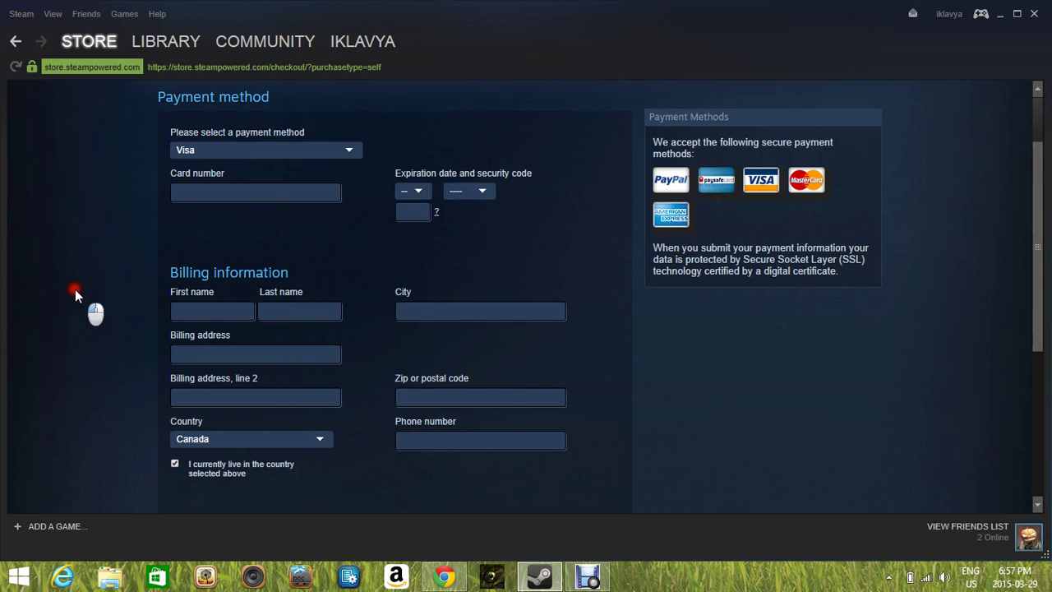
pyautogui.scroll(-5, 75, 294)
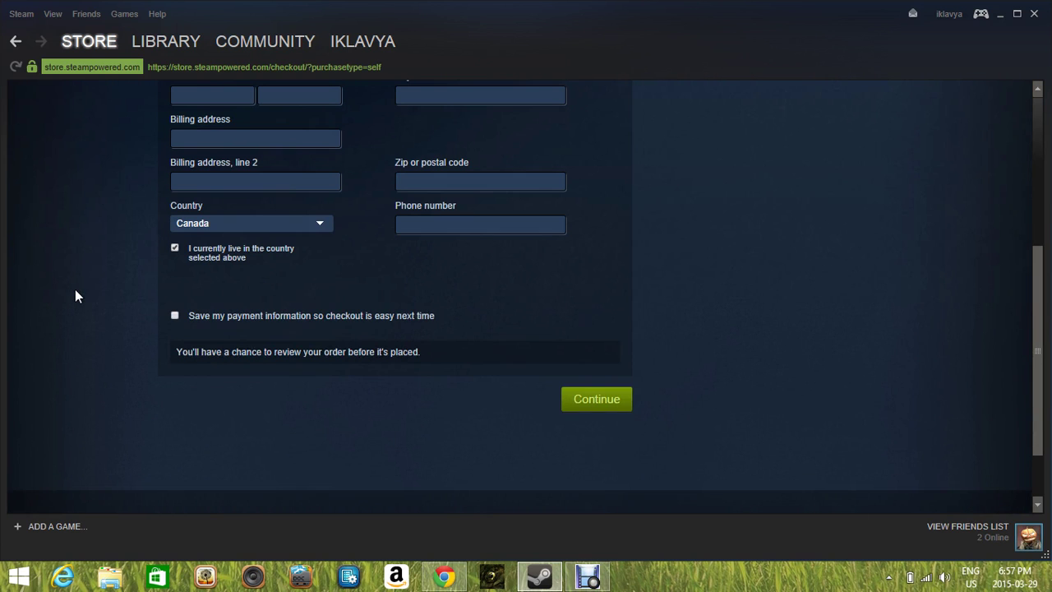
pyautogui.scroll(6, 75, 294)
pyautogui.scroll(-8, 74, 294)
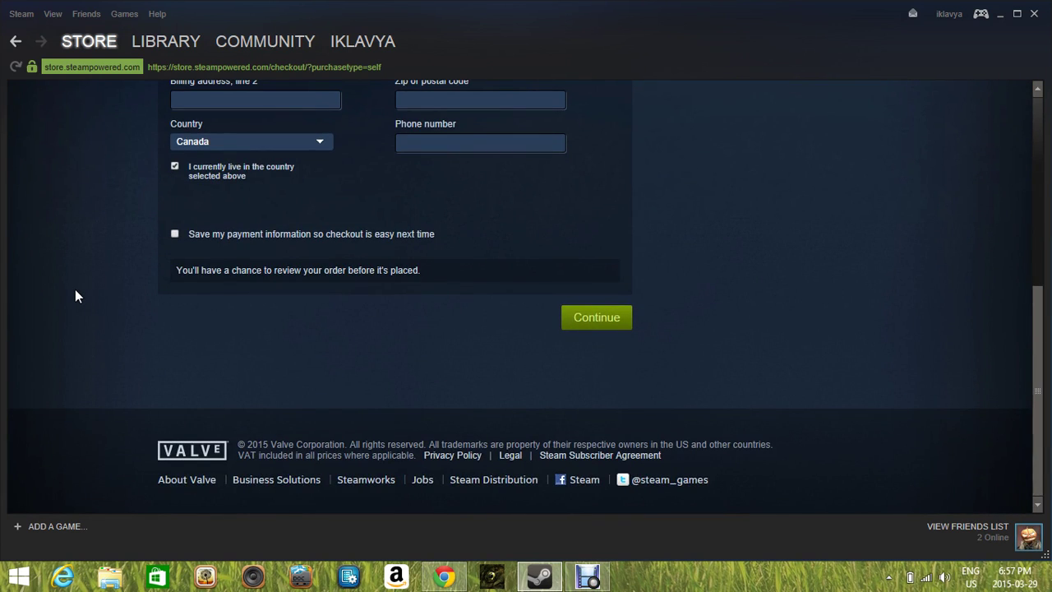
pyautogui.scroll(8, 386, 361)
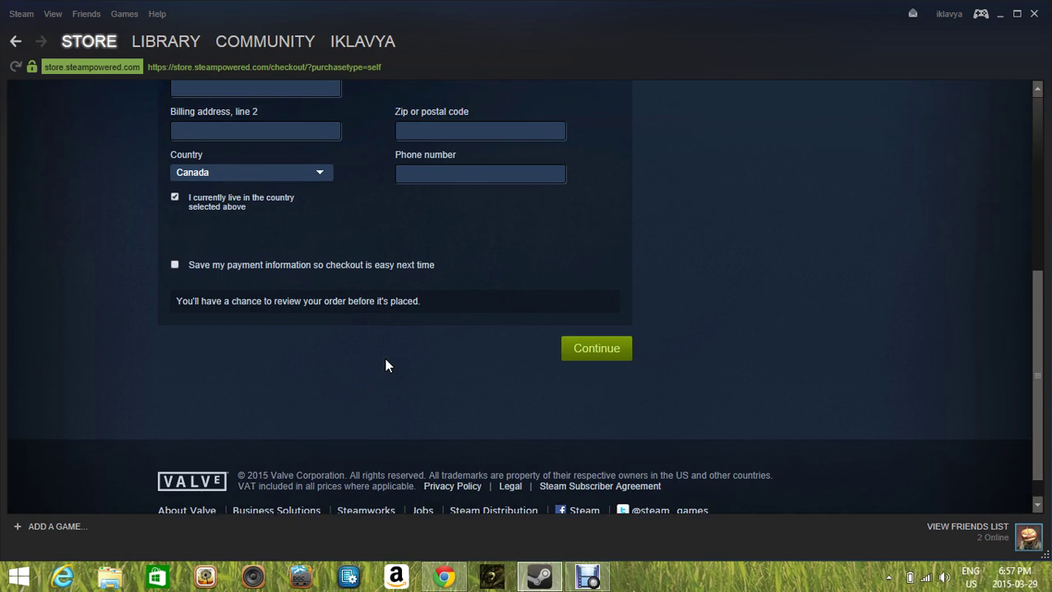
pyautogui.scroll(1, 385, 359)
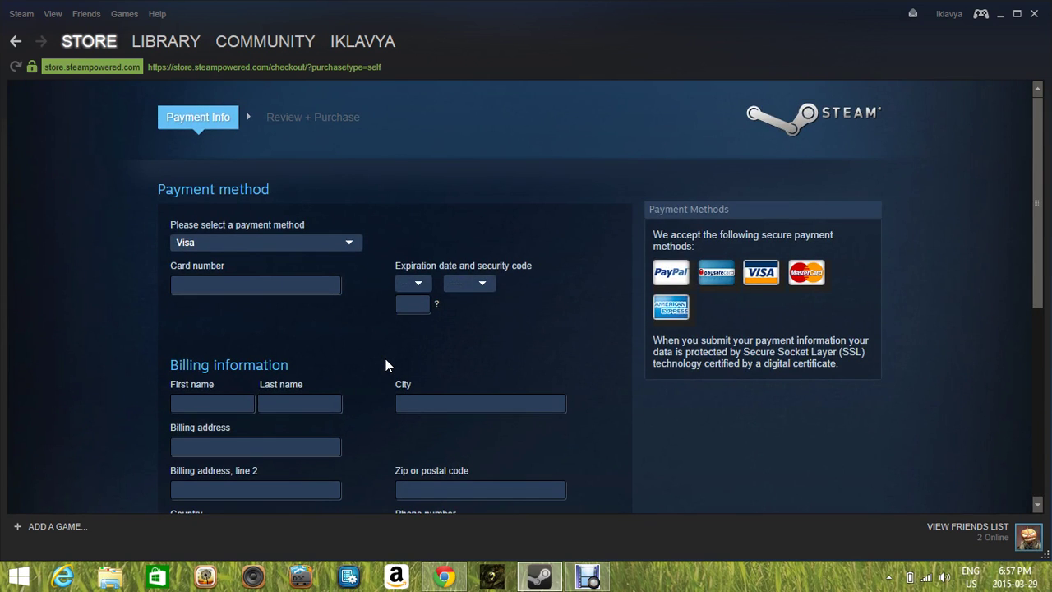
pyautogui.scroll(-8, 386, 365)
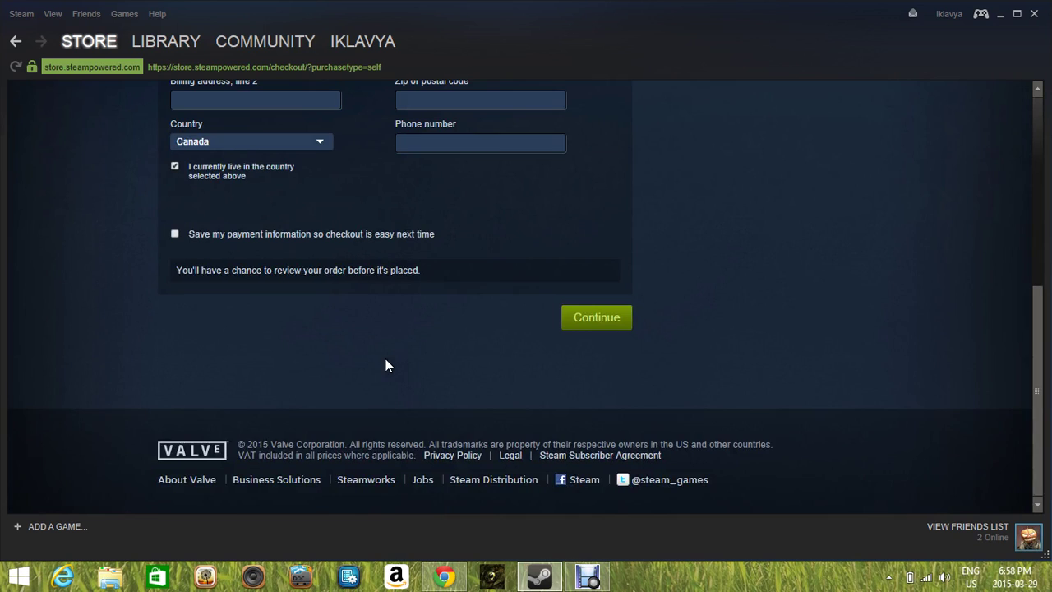
pyautogui.scroll(2, 386, 365)
# Open the game library and view the entries for garrysmod and Men of War: Assault Squad 2
pyautogui.moveTo(337, 41)
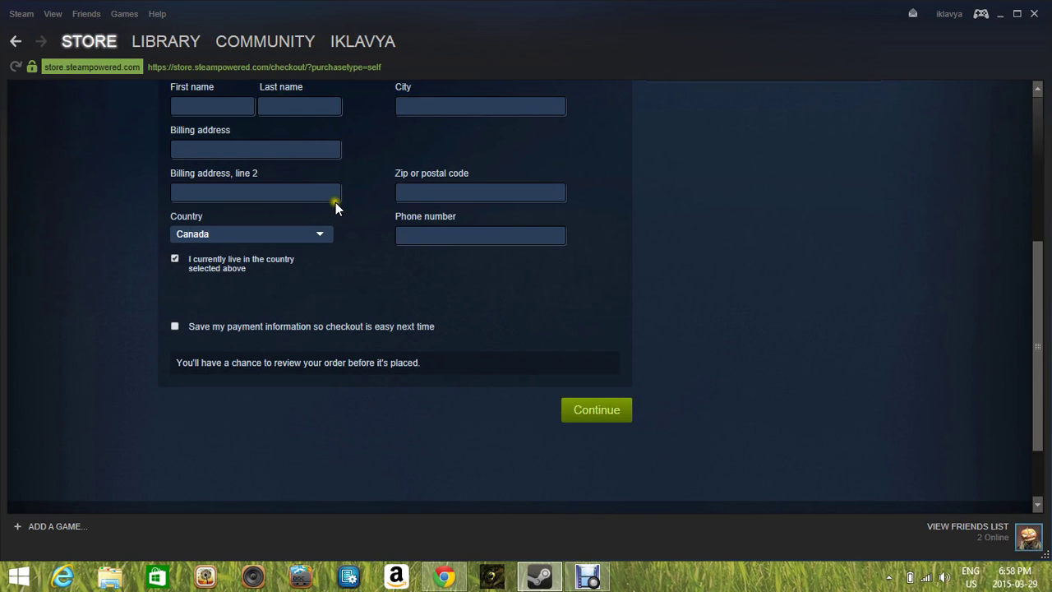
pyautogui.click(195, 43)
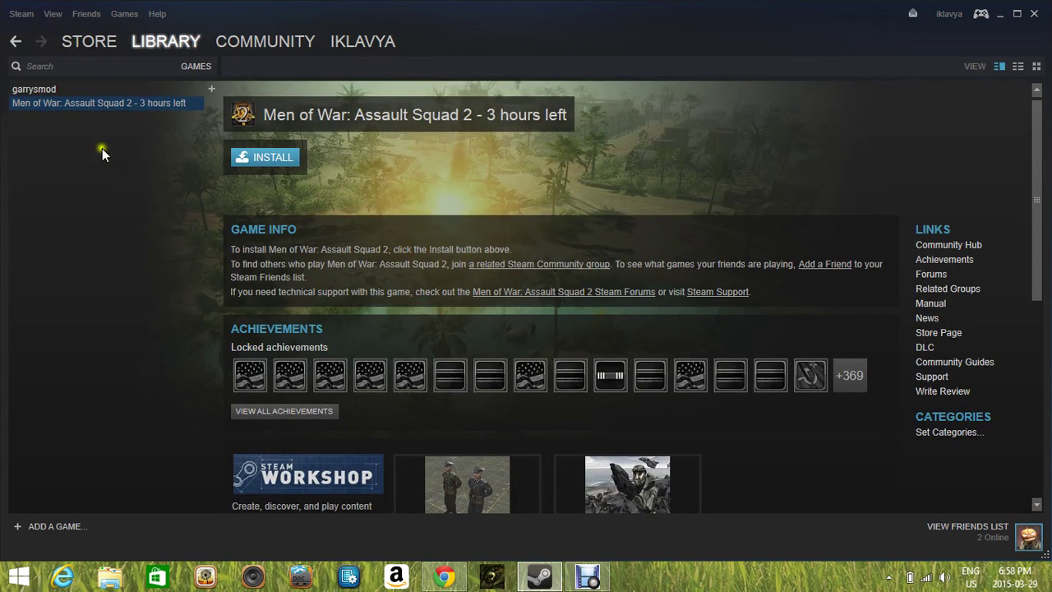
pyautogui.click(137, 92)
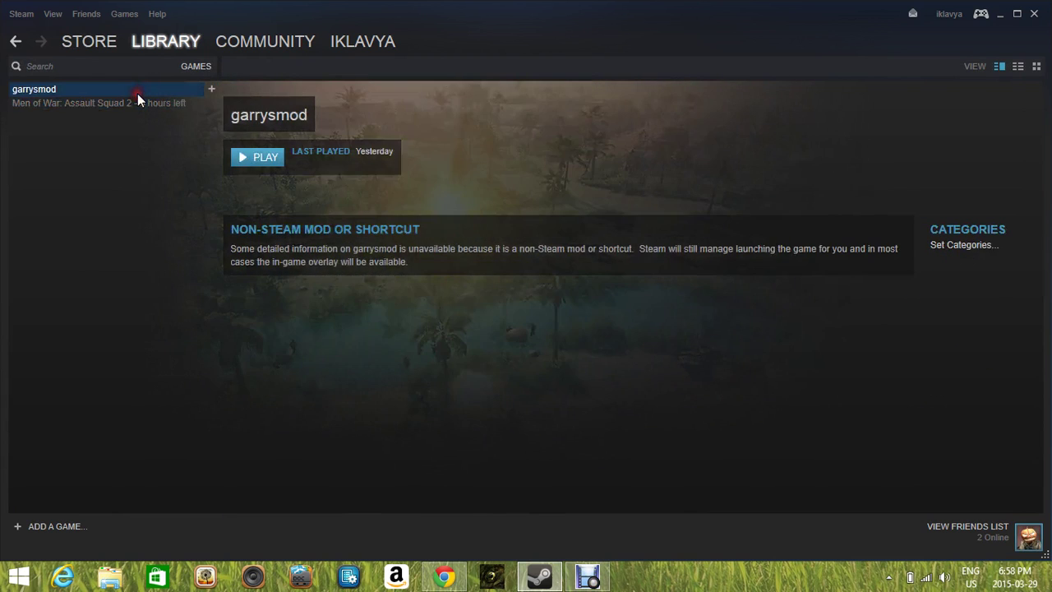
pyautogui.click(140, 103)
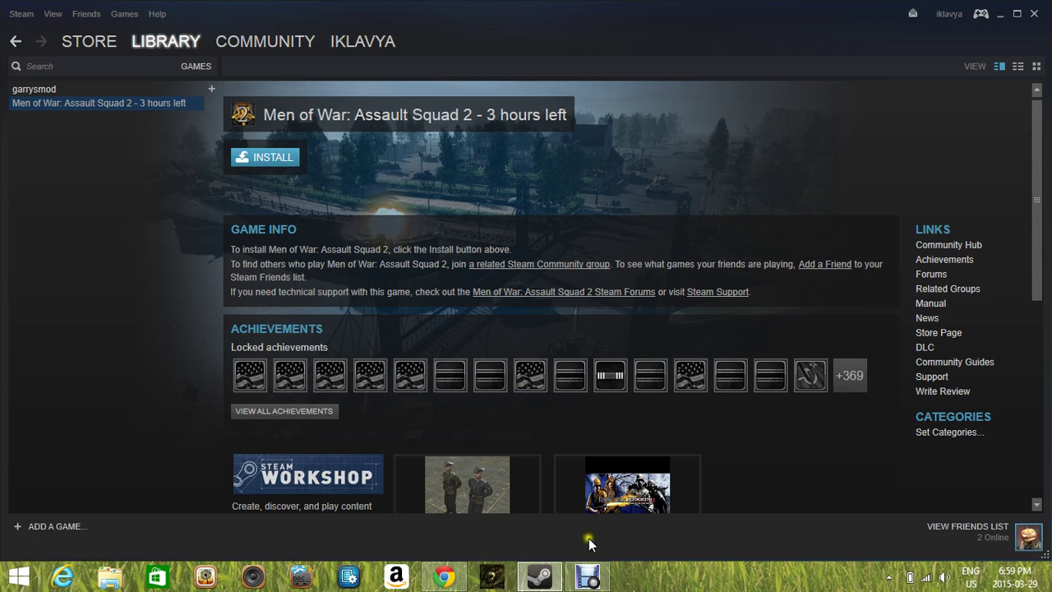
# Switch to the Debut screen recorder to bring up its recording controls
pyautogui.click(595, 578)
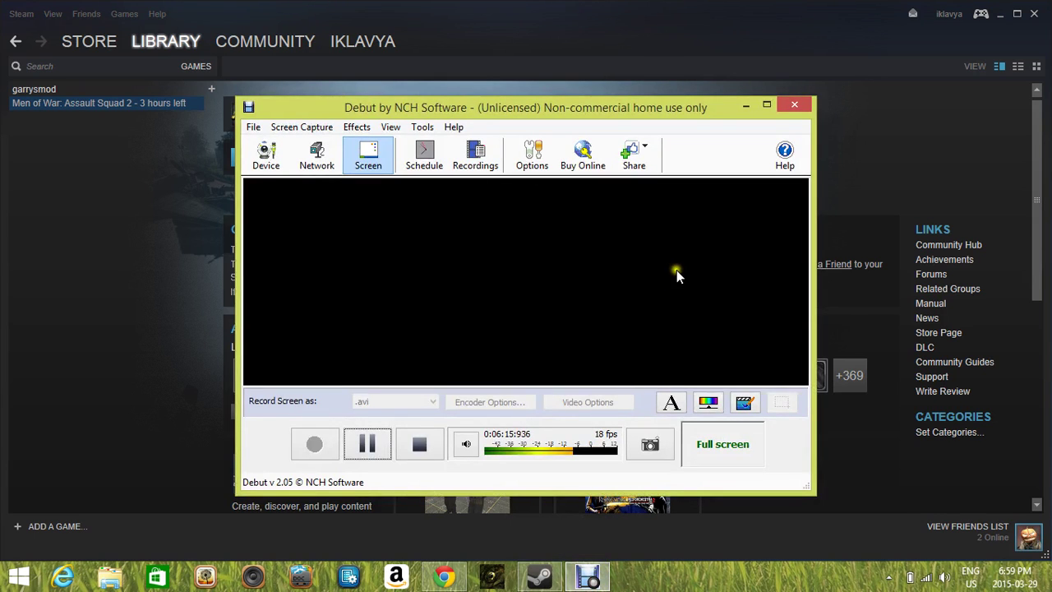